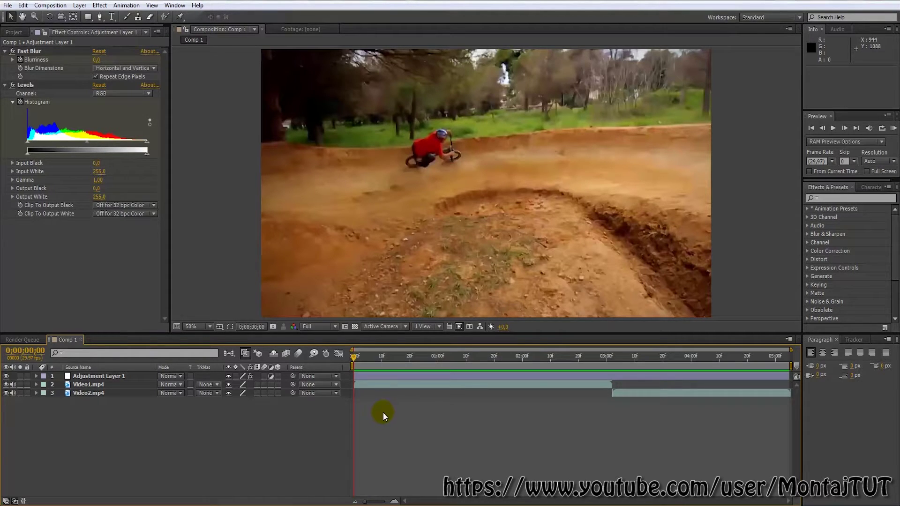
# Preview the finished comp, then create Comp 2 with the HDTV 1080 29.97 preset
pyautogui.press('space')
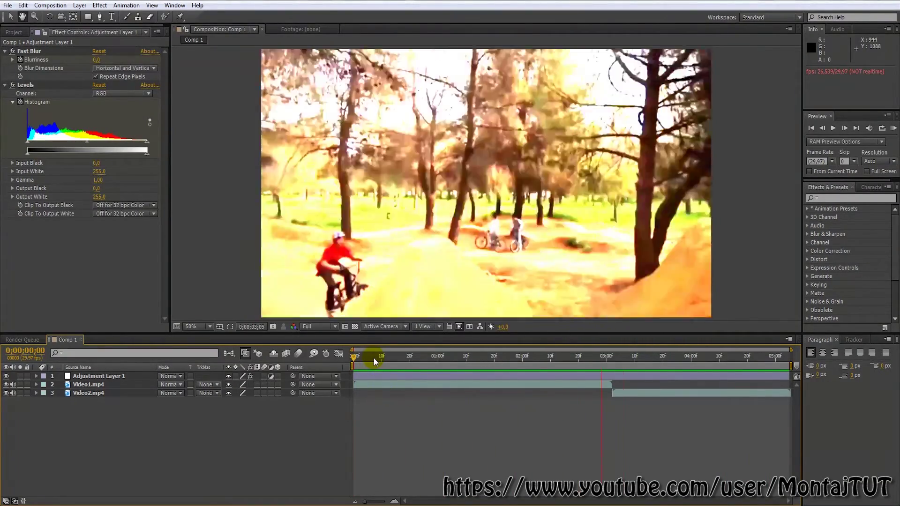
pyautogui.press('space')
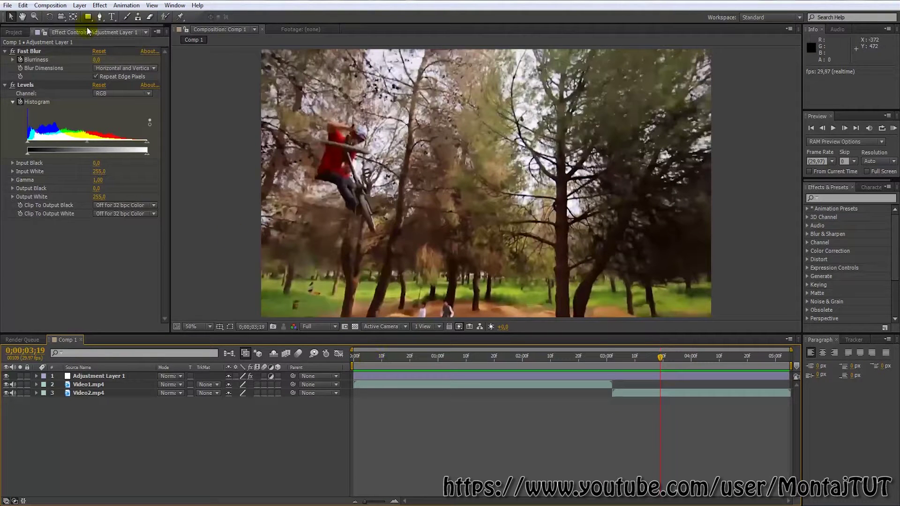
pyautogui.click(47, 6)
pyautogui.click(61, 20)
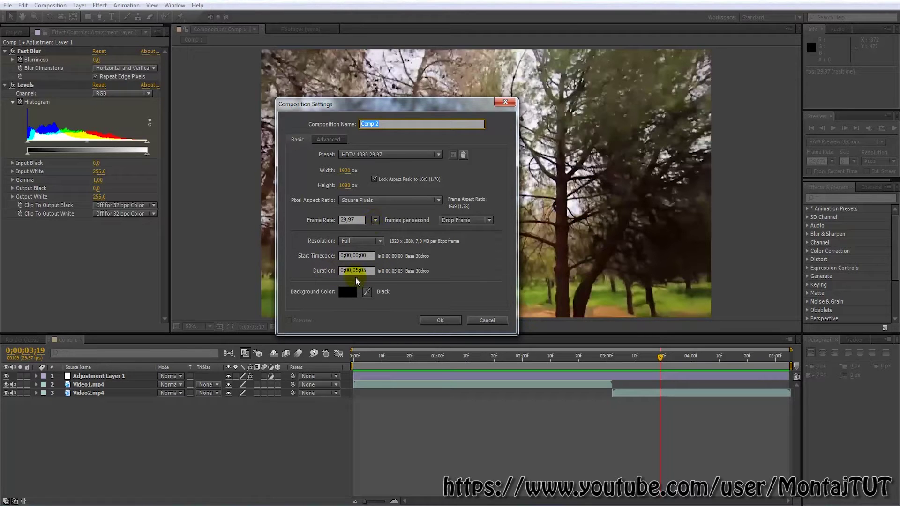
pyautogui.click(445, 320)
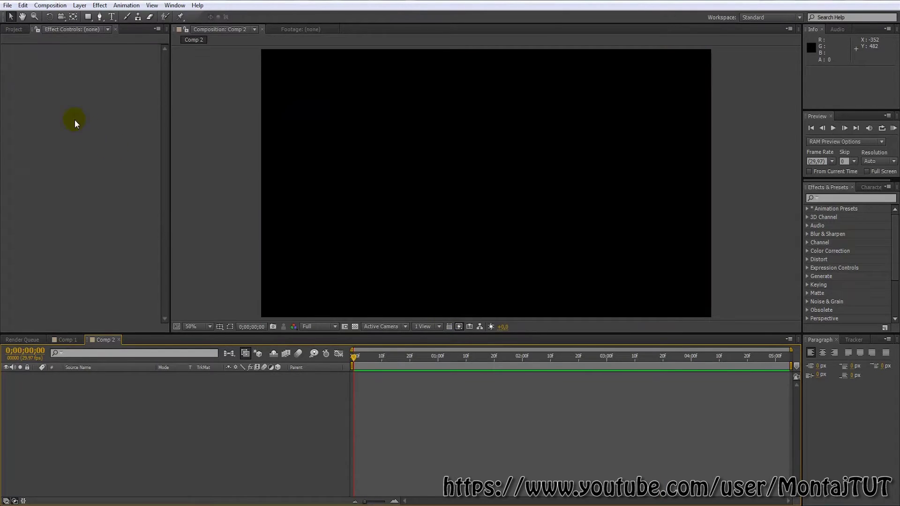
# Add Video1.mp4 and Video2.mp4 to Comp 2, shifting Video2 to start at 0;00;03;02
pyautogui.click(13, 29)
pyautogui.moveTo(39, 148)
pyautogui.mouseDown()
pyautogui.moveTo(98, 398)
pyautogui.moveTo(93, 412)
pyautogui.mouseUp()
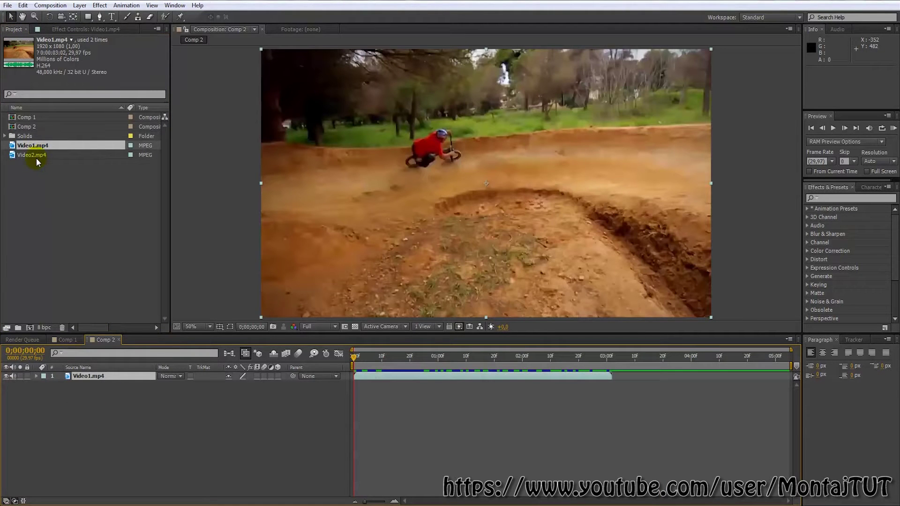
pyautogui.moveTo(36, 157); pyautogui.dragTo(115, 473)
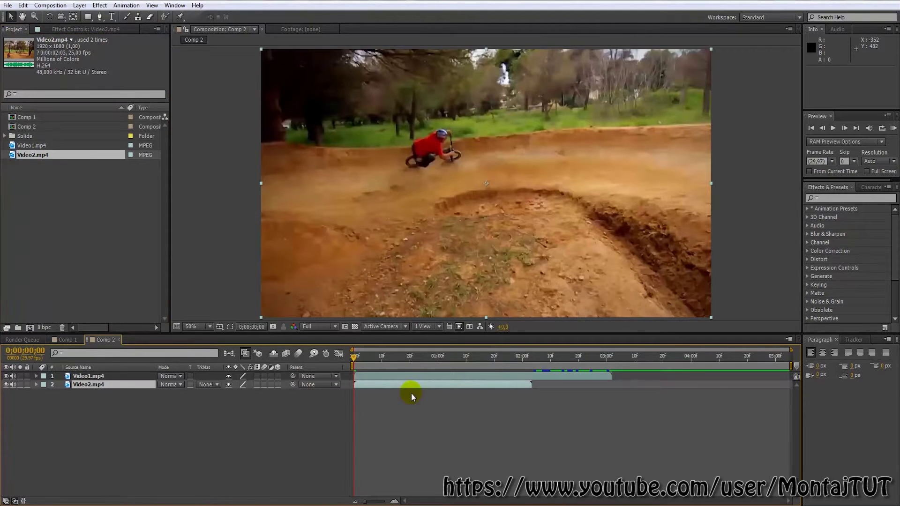
pyautogui.moveTo(395, 384); pyautogui.dragTo(651, 393)
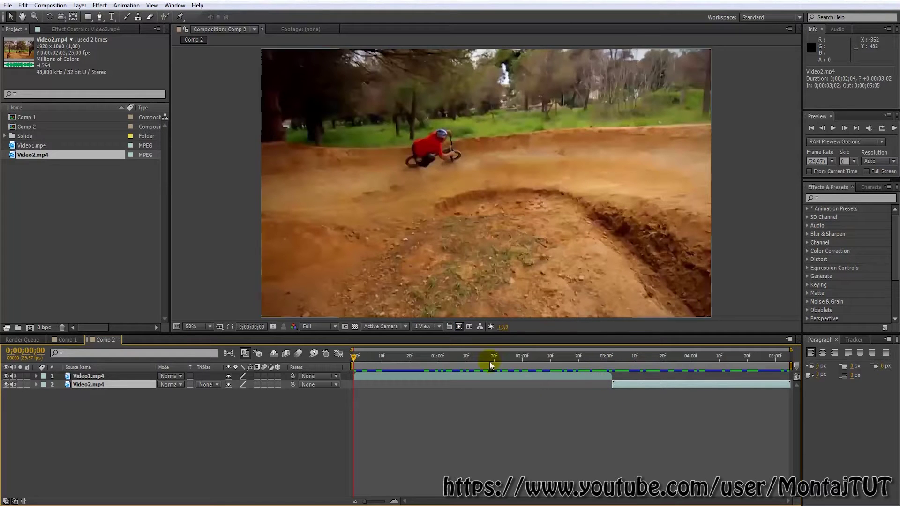
# Add a new adjustment layer above the two clips
pyautogui.click(80, 6)
pyautogui.moveTo(132, 17)
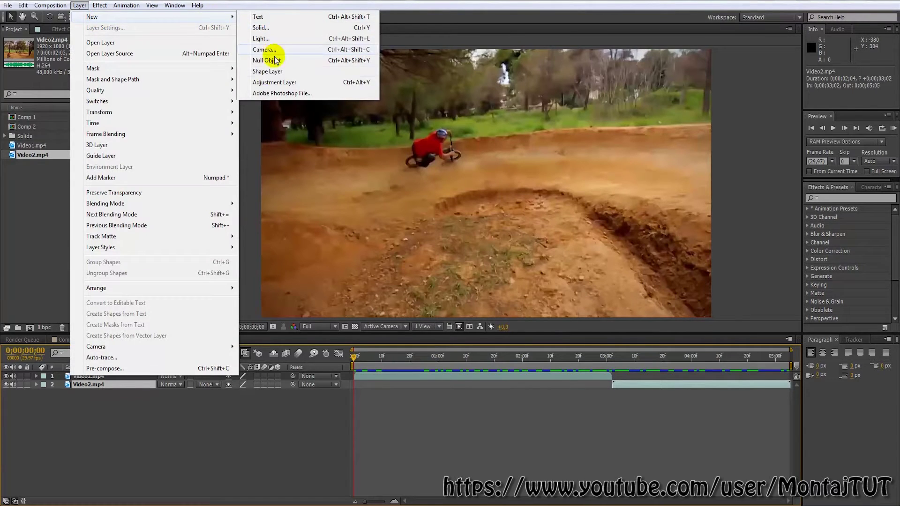
pyautogui.click(274, 83)
pyautogui.click(249, 105)
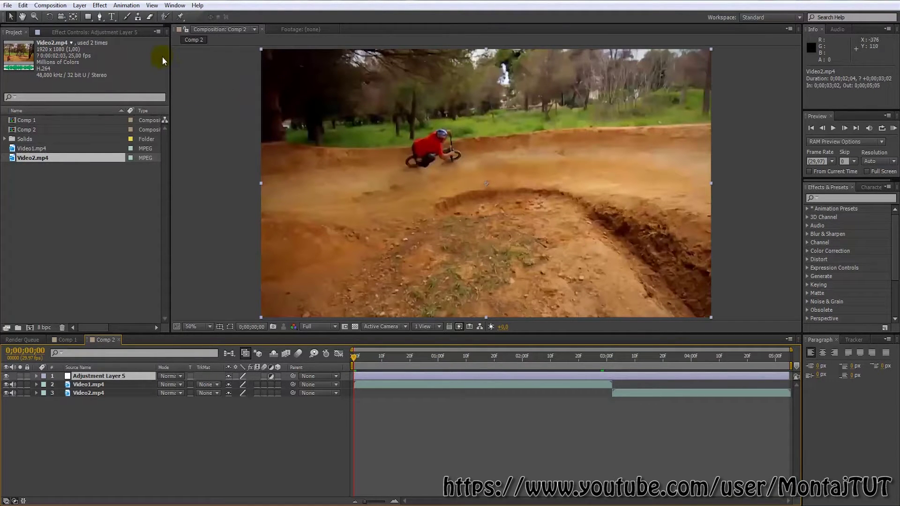
# Apply Fast Blur and Levels effects to the adjustment layer
pyautogui.click(100, 5)
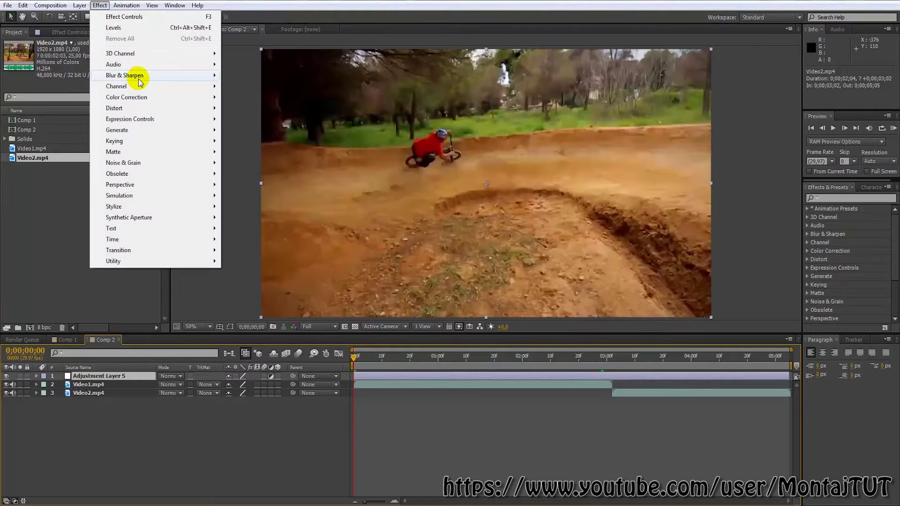
pyautogui.moveTo(139, 80)
pyautogui.click(252, 185)
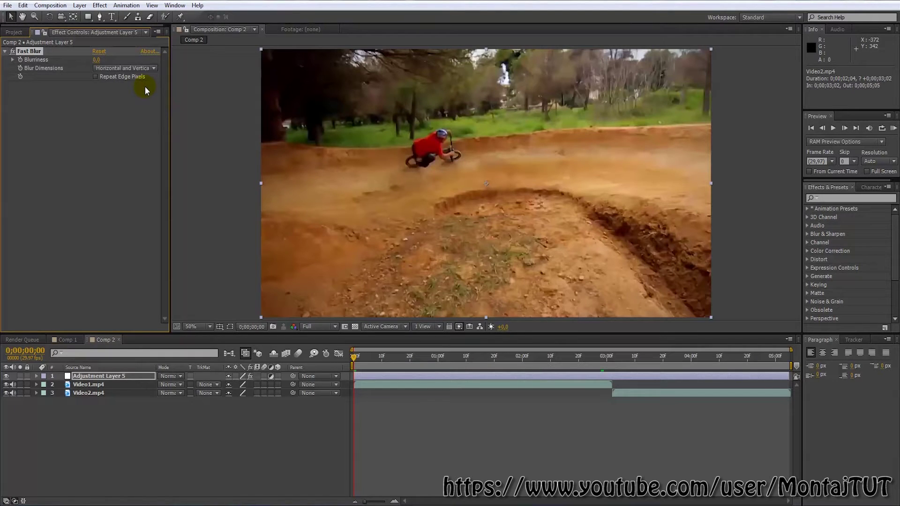
pyautogui.click(100, 6)
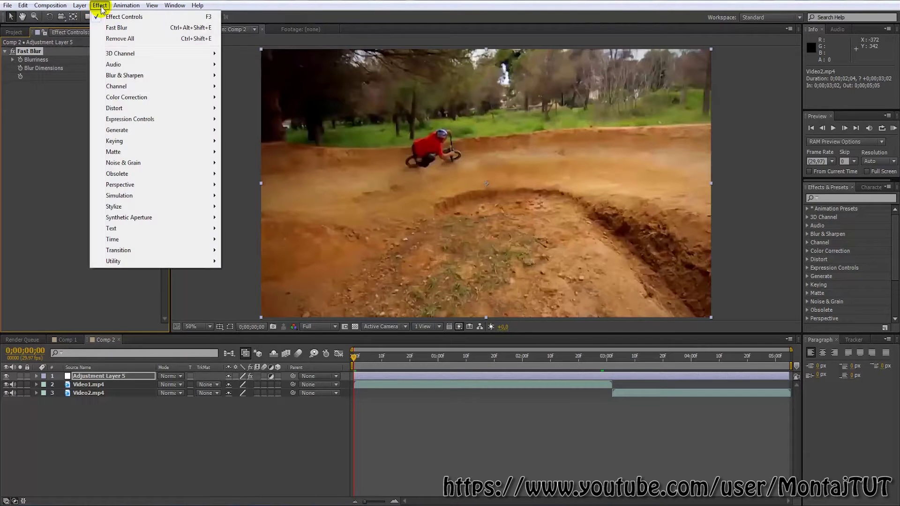
pyautogui.moveTo(126, 97)
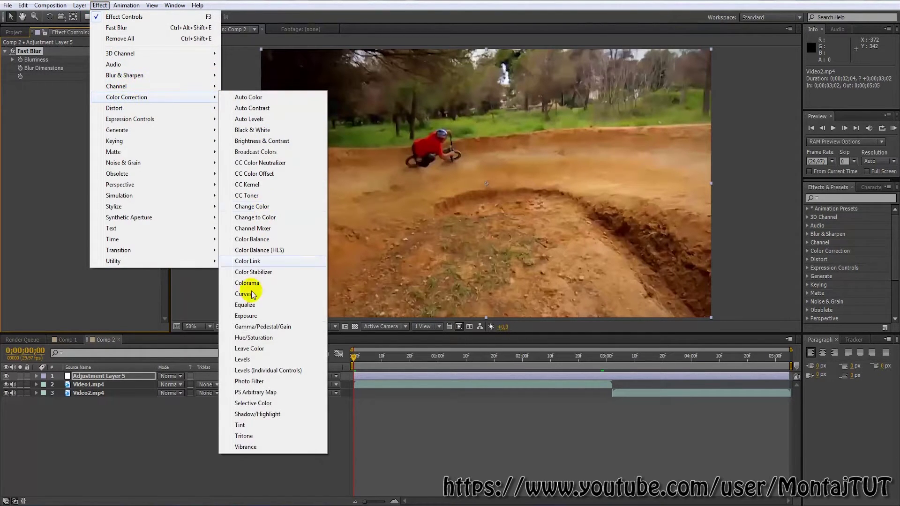
pyautogui.click(246, 359)
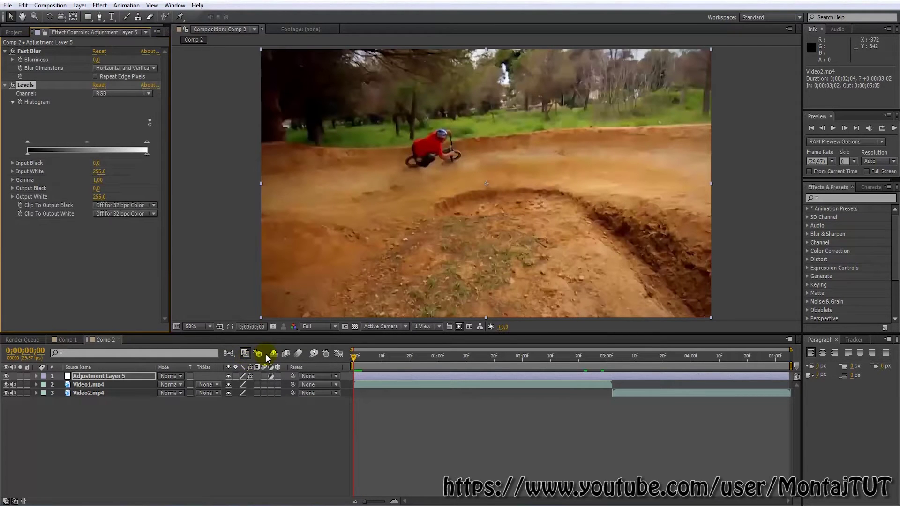
# Move the current time to 2;23 near the cut and enable Repeat Edge Pixels on Fast Blur
pyautogui.moveTo(355, 359); pyautogui.dragTo(612, 371)
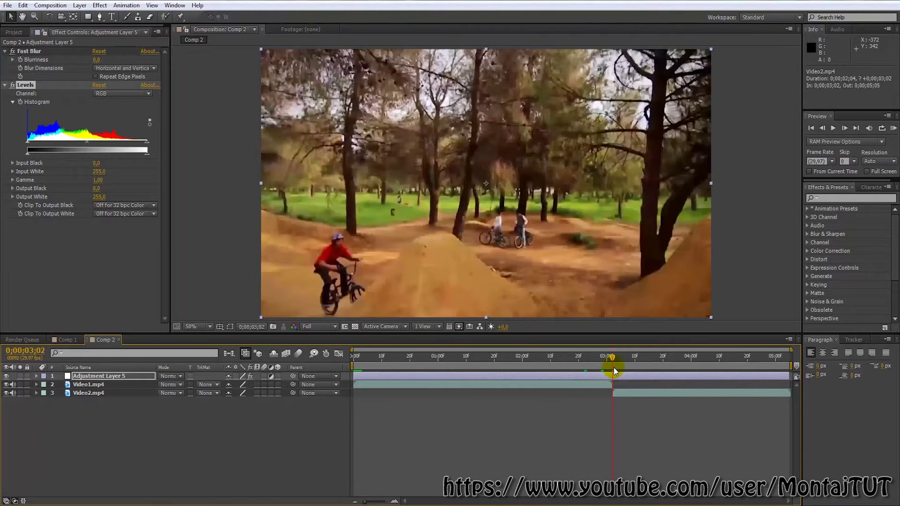
pyautogui.moveTo(614, 359); pyautogui.dragTo(584, 366)
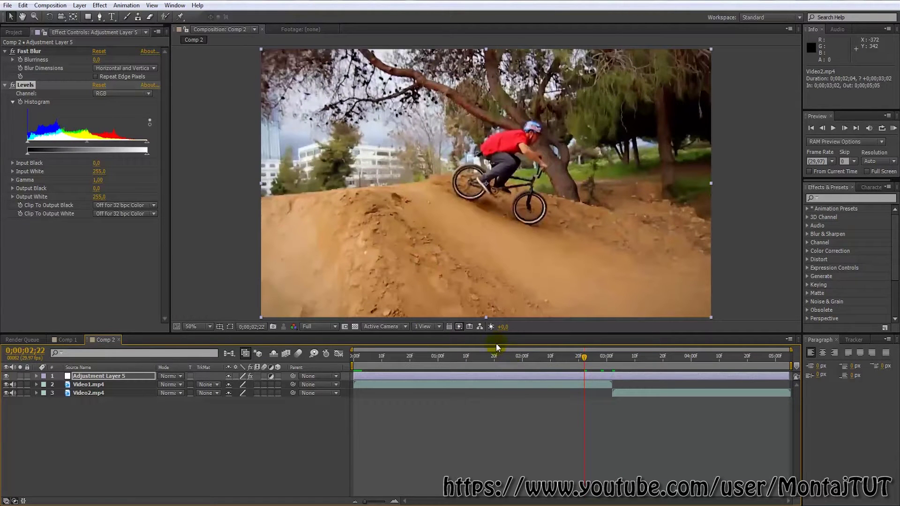
pyautogui.click(21, 107)
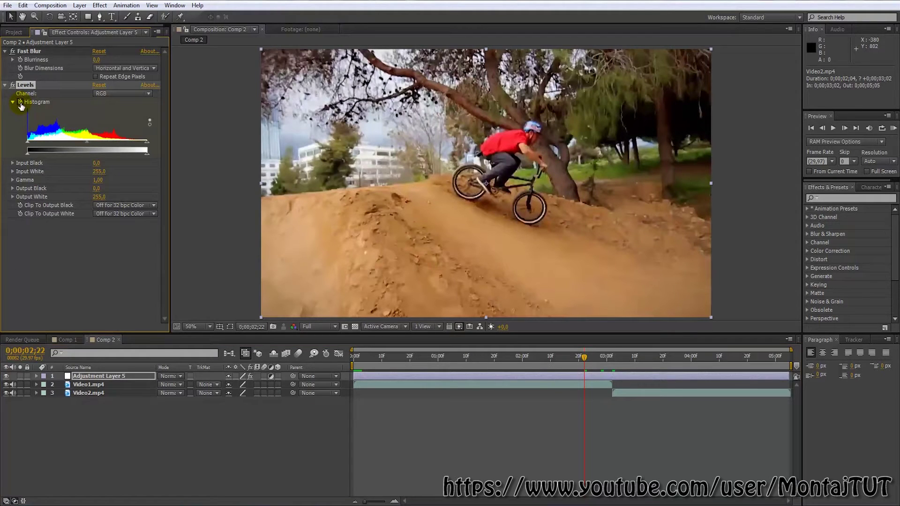
pyautogui.click(21, 61)
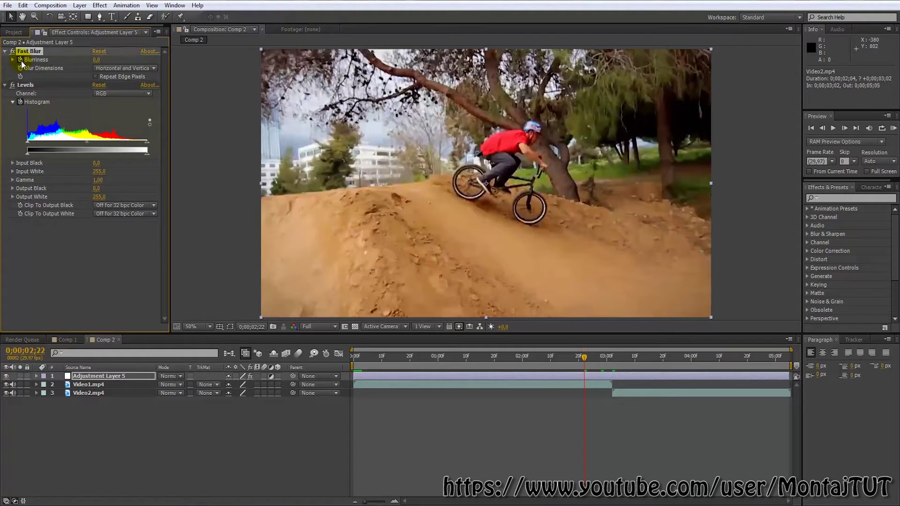
pyautogui.click(96, 76)
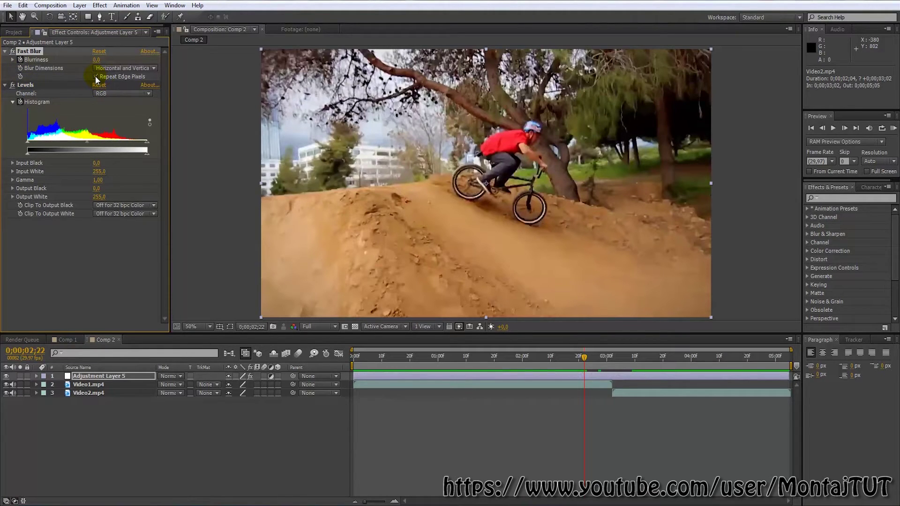
# At 0;00;02;27, keyframe Blurriness to 7 and Levels Input White to 155
pyautogui.click(100, 377)
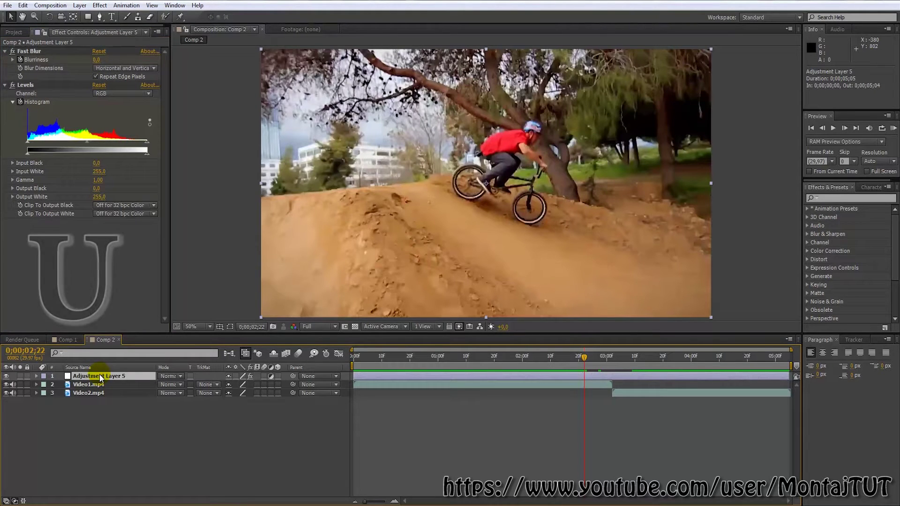
pyautogui.press('u')
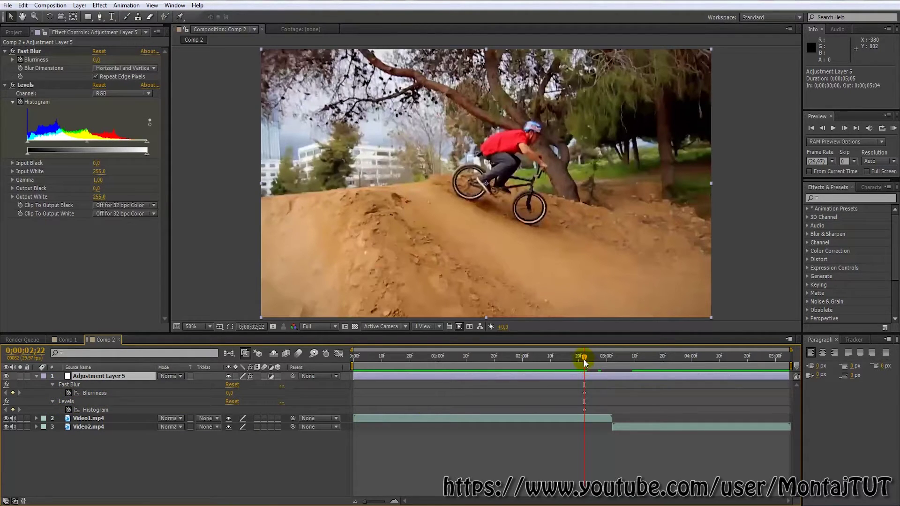
pyautogui.moveTo(584, 358); pyautogui.dragTo(598, 363)
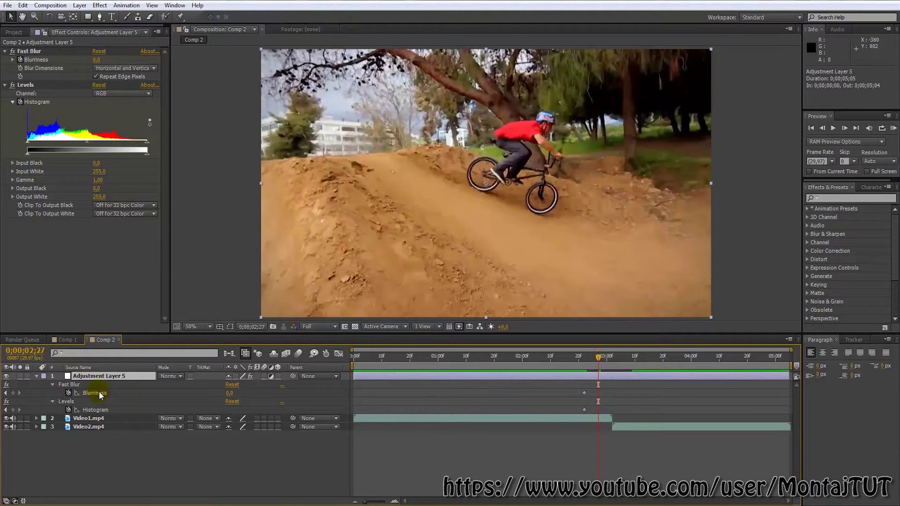
pyautogui.moveTo(230, 392); pyautogui.dragTo(237, 398)
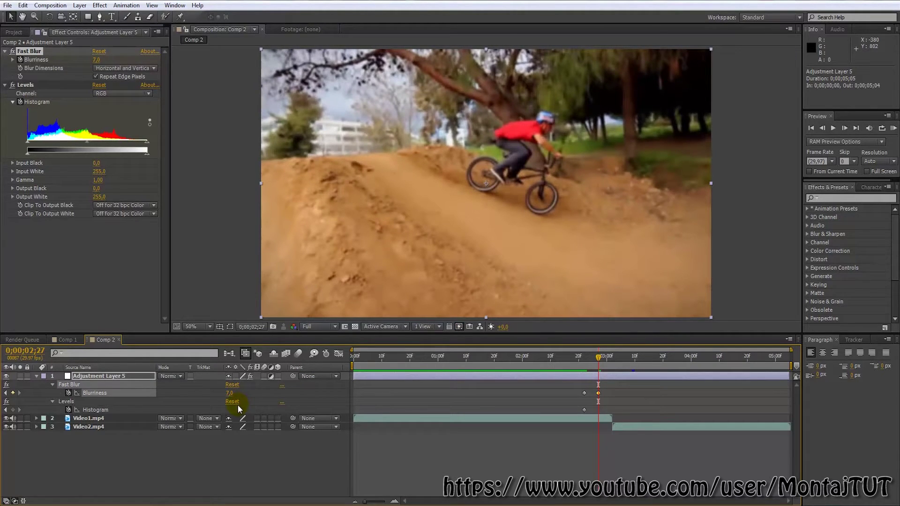
pyautogui.moveTo(149, 146); pyautogui.dragTo(99, 142)
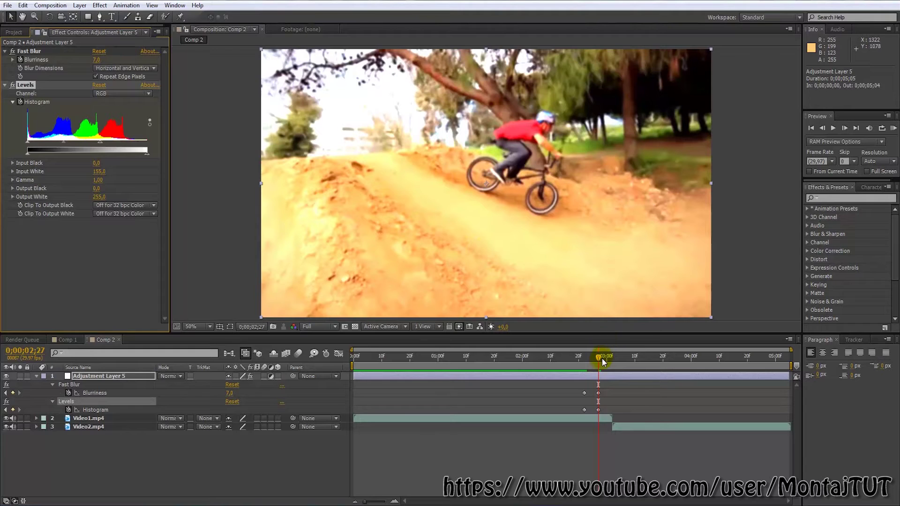
# Keyframe Input White to 180 at 0;00;02;29 and down to 52 at the 0;00;03;02 cut
pyautogui.moveTo(599, 359); pyautogui.dragTo(604, 360)
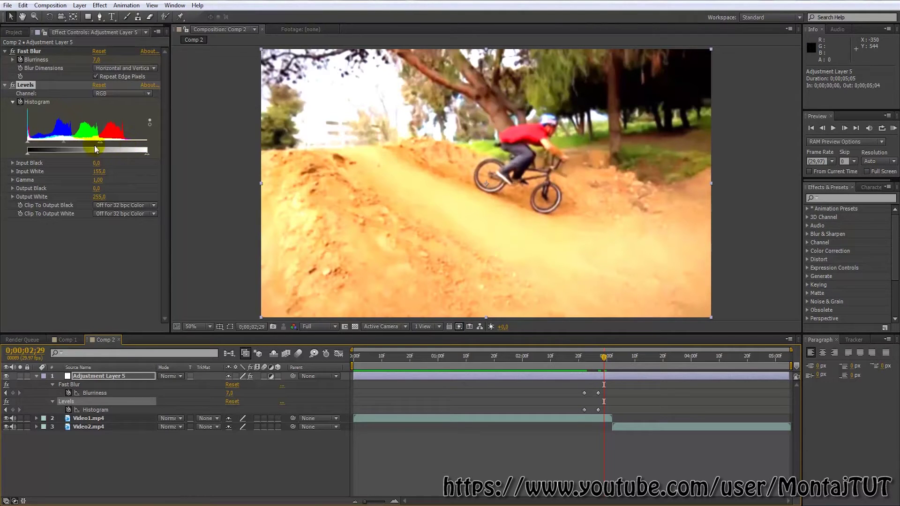
pyautogui.moveTo(100, 141); pyautogui.dragTo(114, 142)
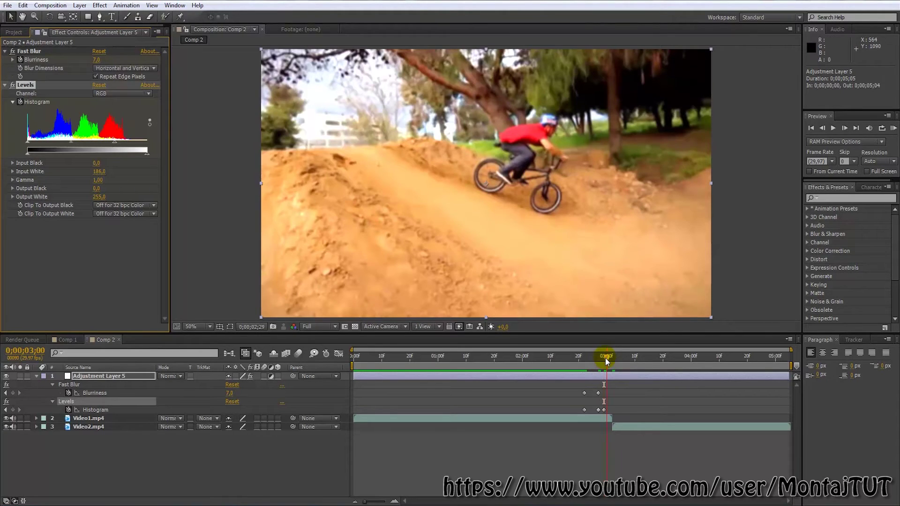
pyautogui.moveTo(604, 362); pyautogui.dragTo(613, 362)
pyautogui.moveTo(613, 434); pyautogui.dragTo(620, 434)
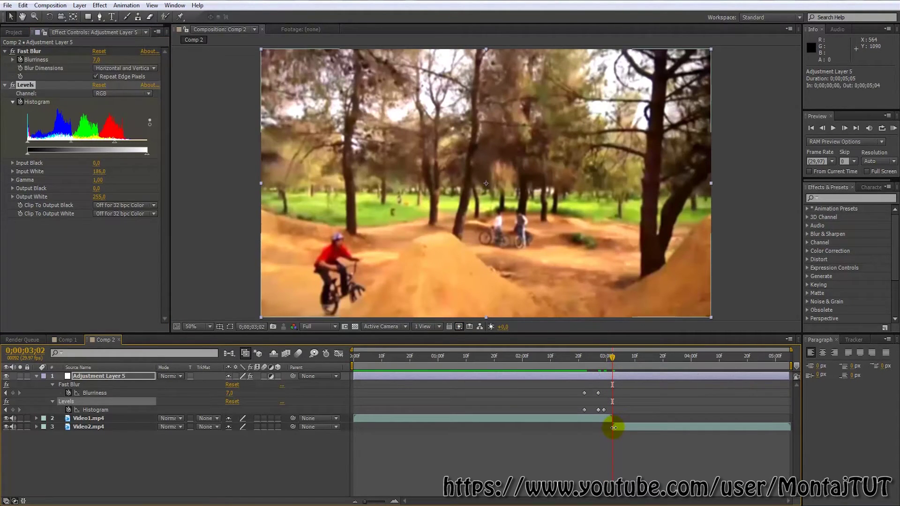
pyautogui.click(515, 221)
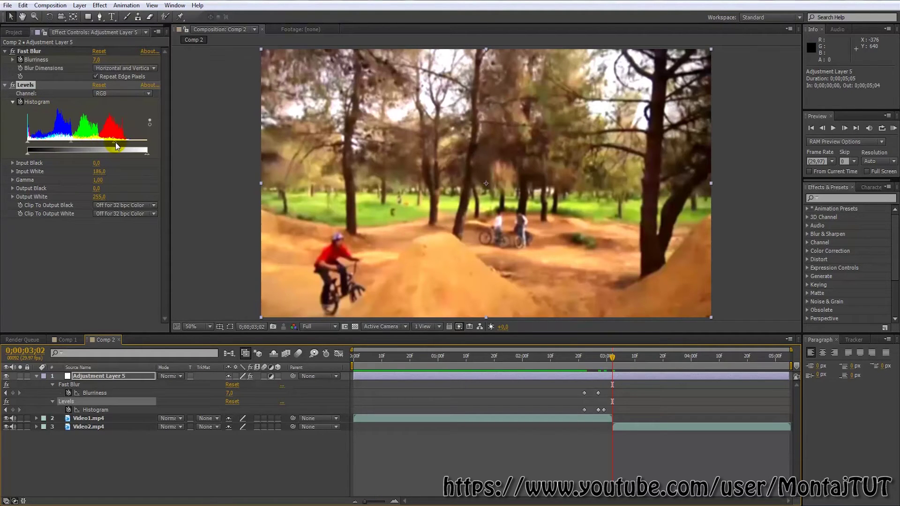
pyautogui.moveTo(115, 142); pyautogui.dragTo(52, 143)
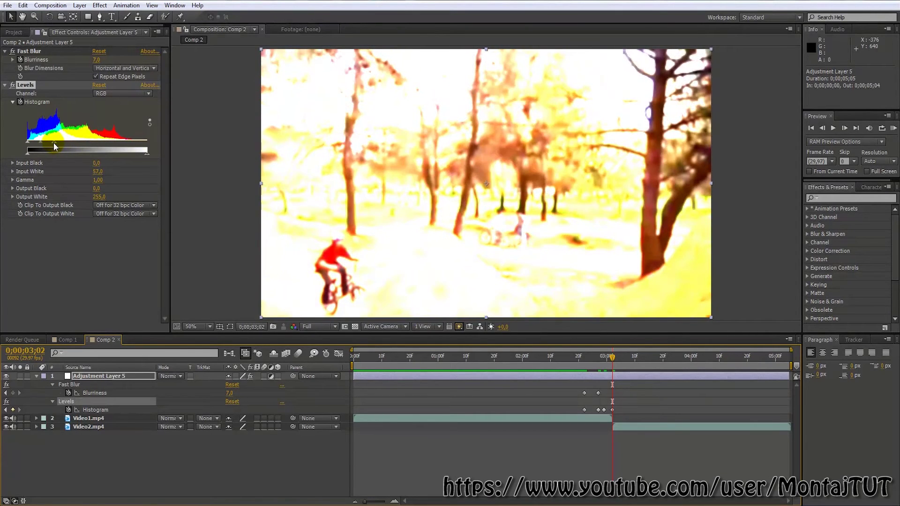
pyautogui.moveTo(51, 143); pyautogui.dragTo(51, 142)
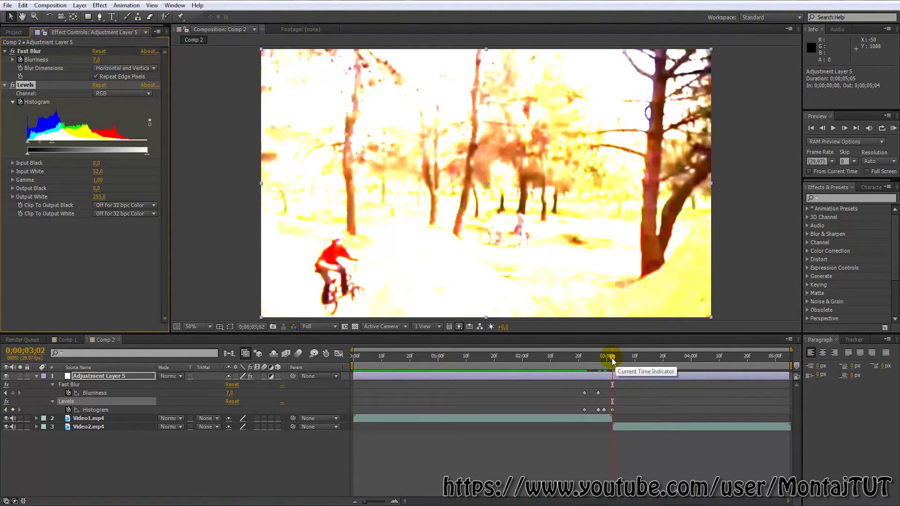
pyautogui.moveTo(612, 358); pyautogui.dragTo(634, 362)
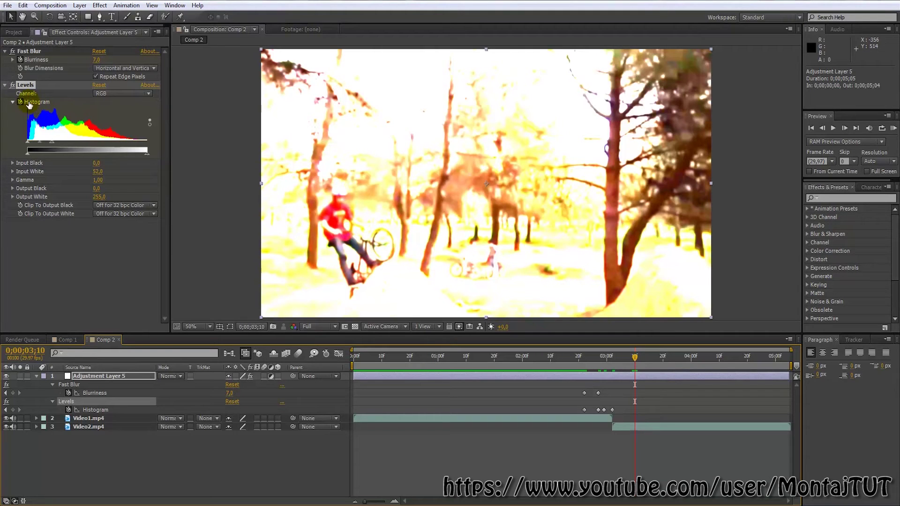
# At 0;00;03;10, reset Levels and Blurriness to keyframe Input White 255 and Blurriness 0
pyautogui.rightClick(37, 107)
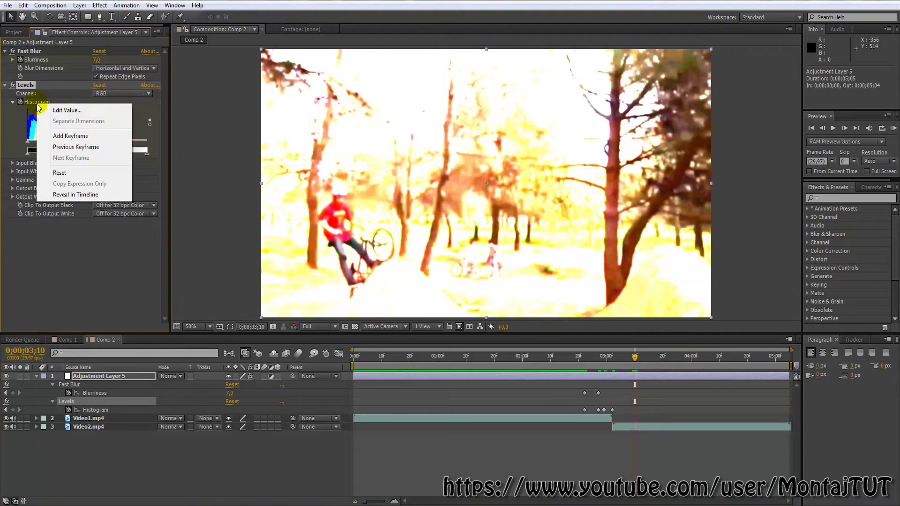
pyautogui.click(64, 173)
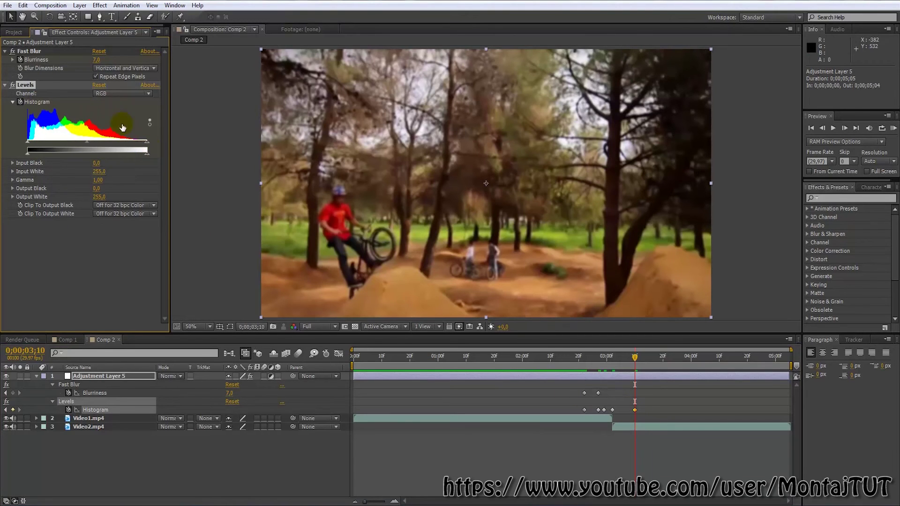
pyautogui.click(33, 63)
pyautogui.rightClick(33, 63)
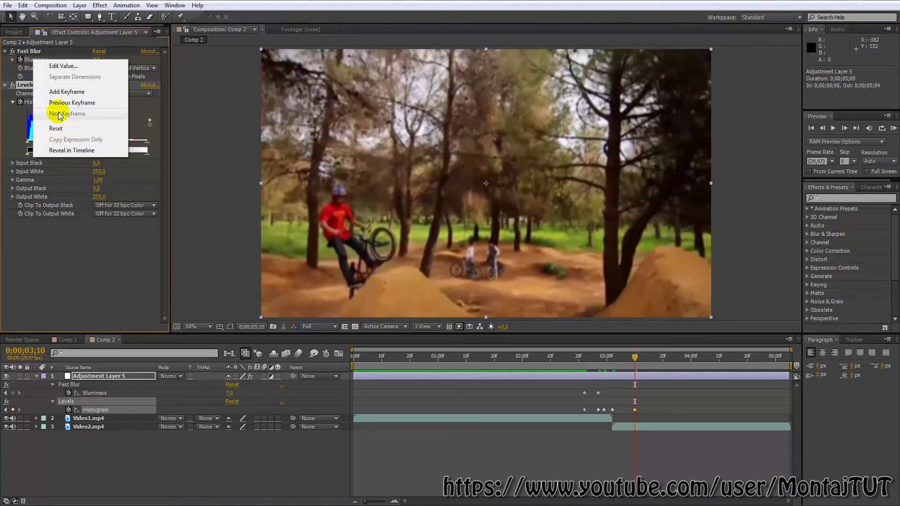
pyautogui.click(56, 128)
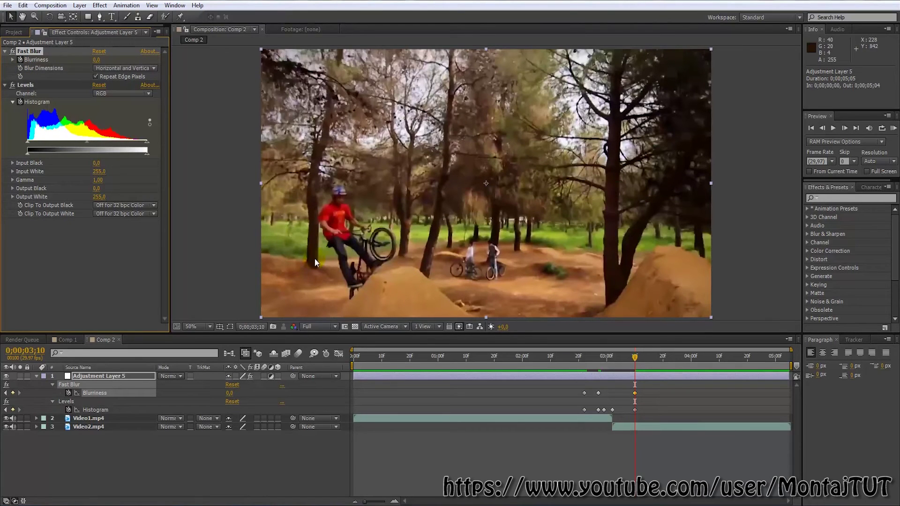
pyautogui.click(656, 372)
# Run a RAM preview of Comp 2 to play the blur-and-flash transition
pyautogui.click(894, 129)
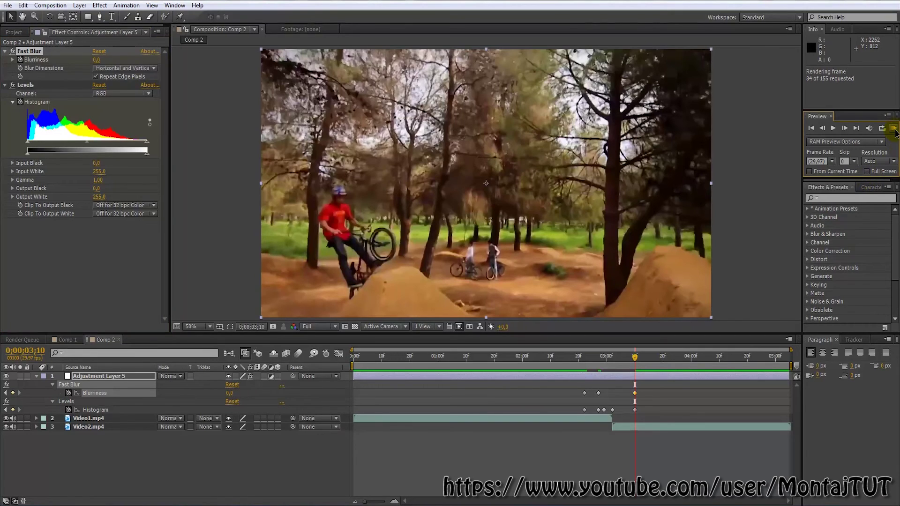